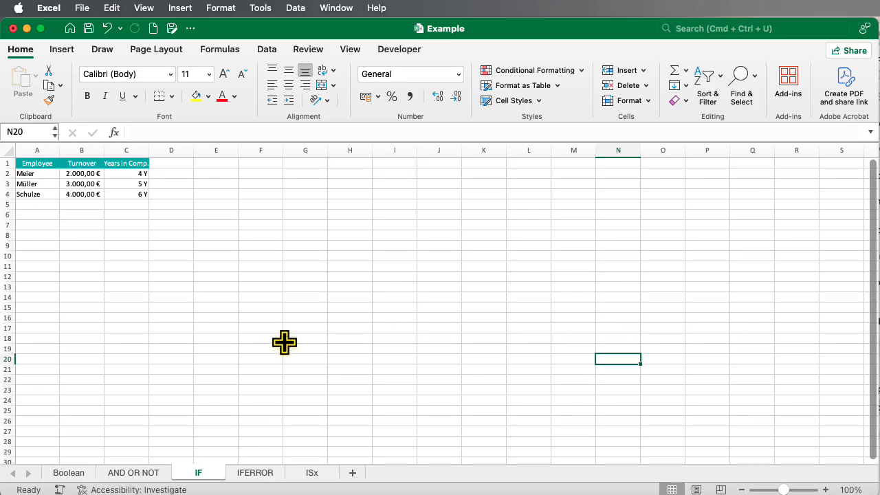
# - Enter =IF(B2>=3000;"Provision";"No Provision") in D2 and fill it down to D4
pyautogui.scroll(-1, 267, 272)
pyautogui.scroll(1, 267, 268)
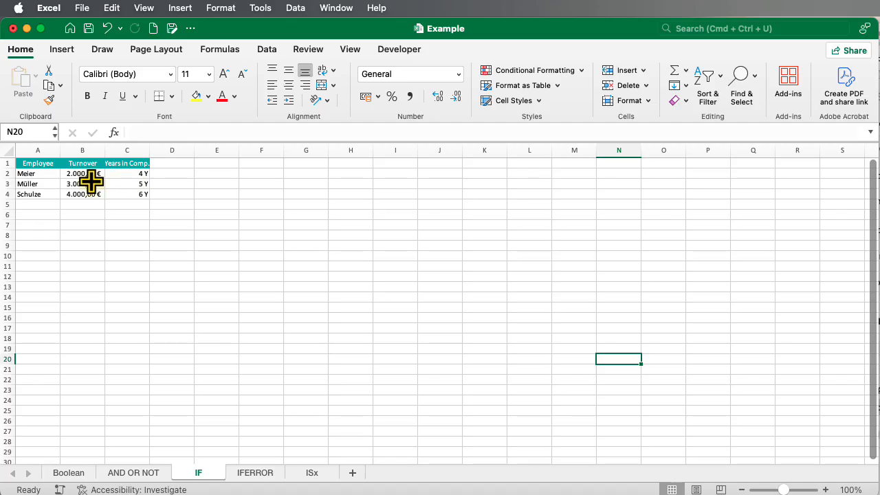
pyautogui.click(176, 174)
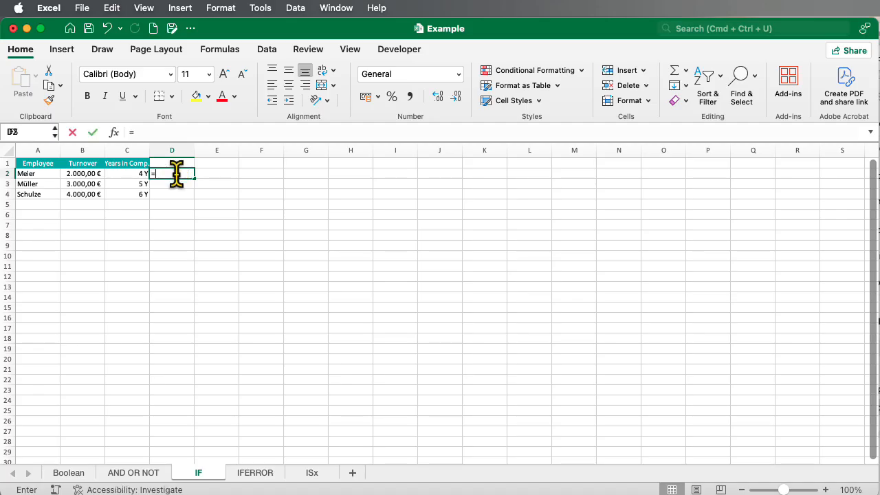
pyautogui.write('=IF(')
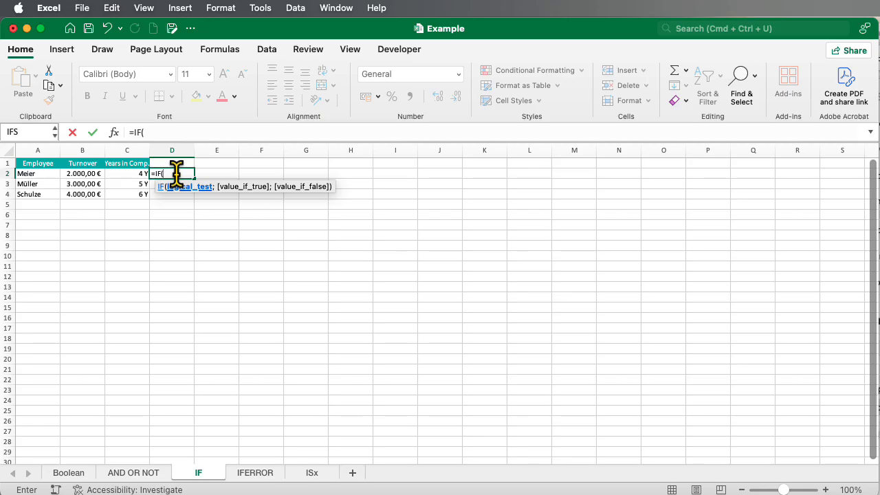
pyautogui.click(83, 173)
pyautogui.write('>=')
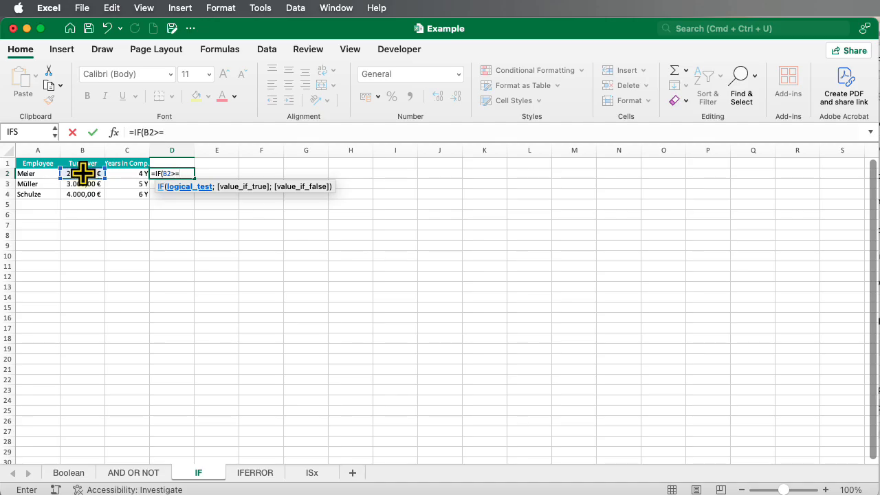
pyautogui.write('3000;')
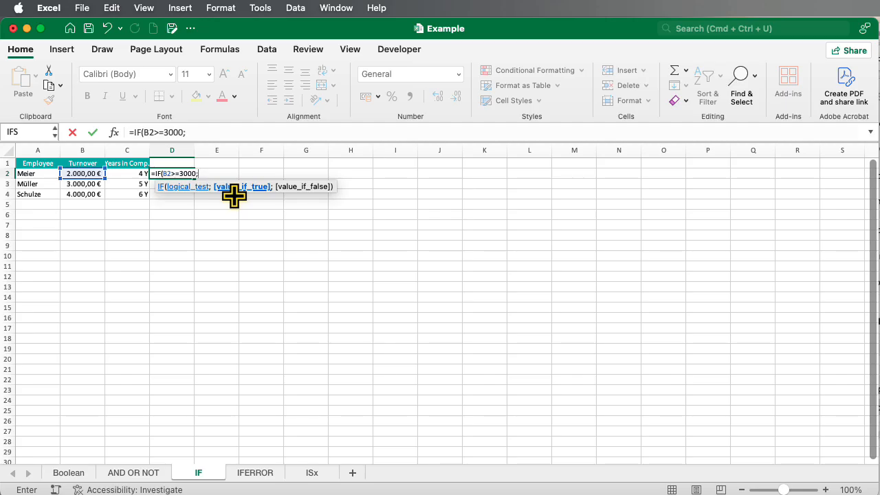
pyautogui.write('"Provision";')
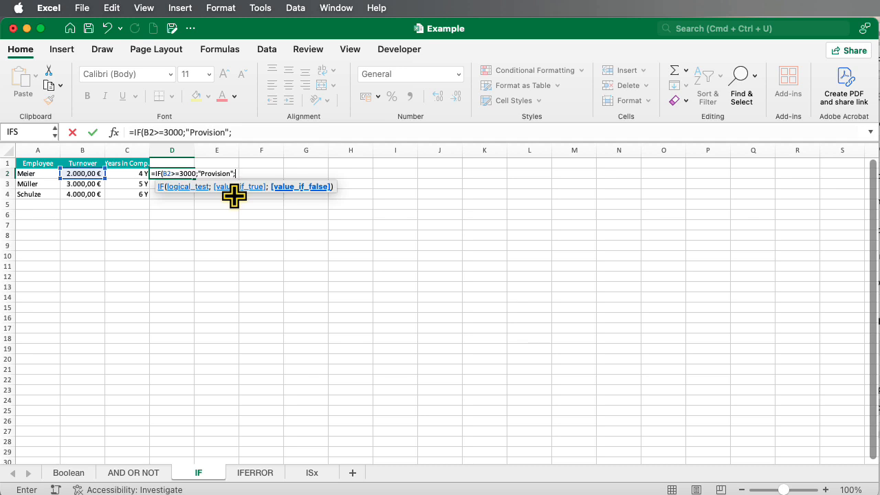
pyautogui.write('"No Provision"')
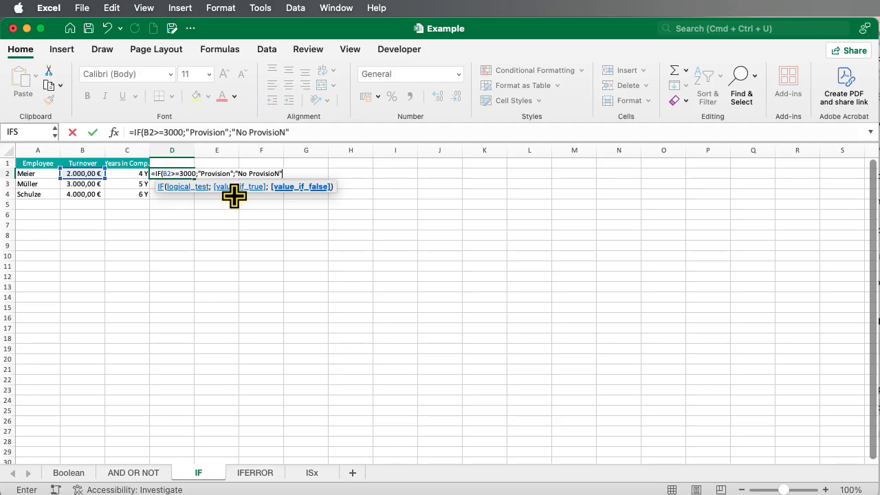
pyautogui.write(')')
pyautogui.press('Return')
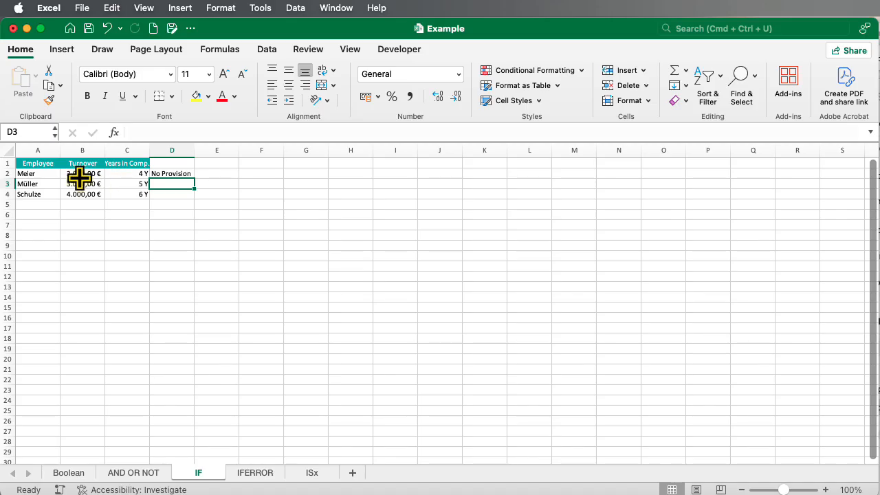
pyautogui.click(191, 177)
pyautogui.moveTo(191, 178); pyautogui.dragTo(192, 202)
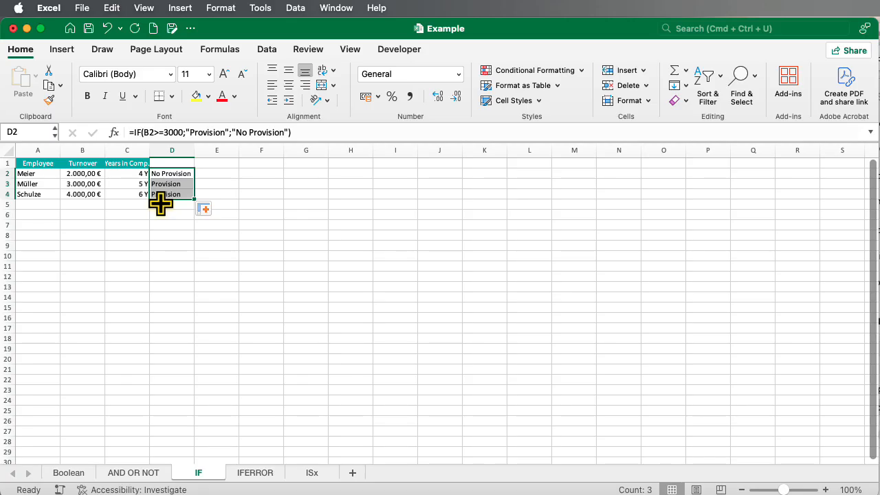
# - In D2's formula, raise the threshold to 4000 and remove the "No Provision" false value
pyautogui.click(171, 174)
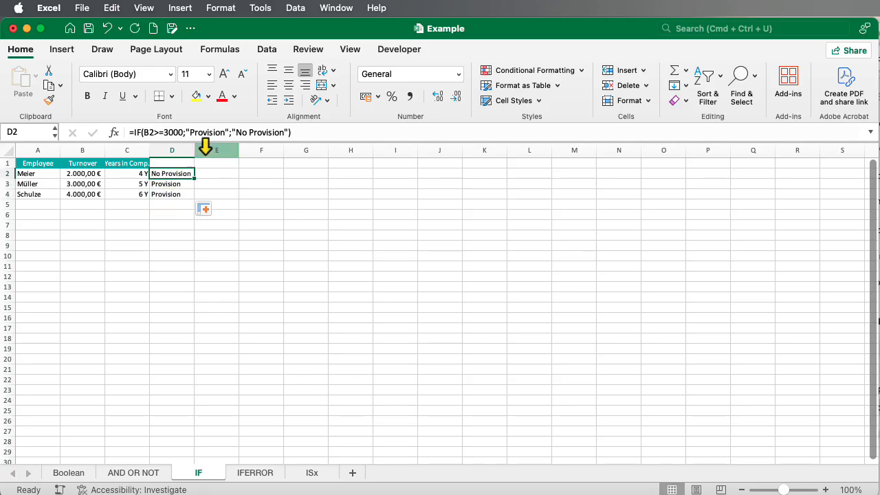
pyautogui.click(169, 132)
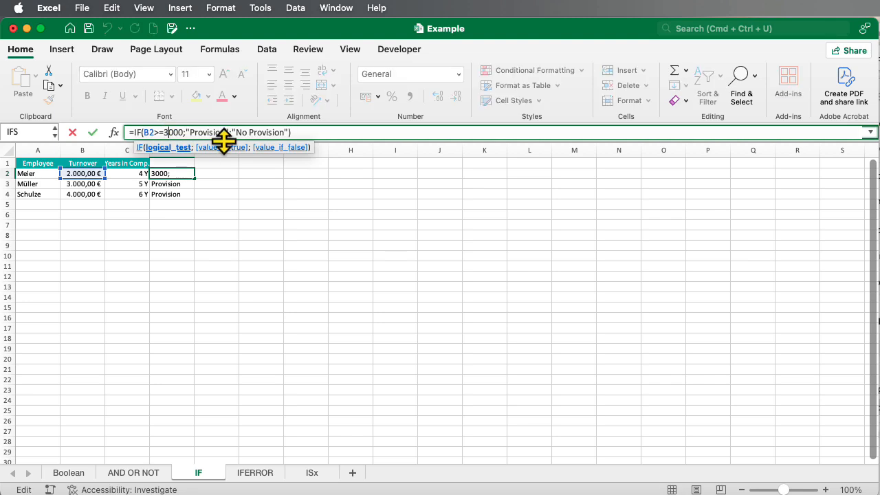
pyautogui.press('BackSpace')
pyautogui.write('4')
pyautogui.moveTo(232, 131); pyautogui.dragTo(285, 134)
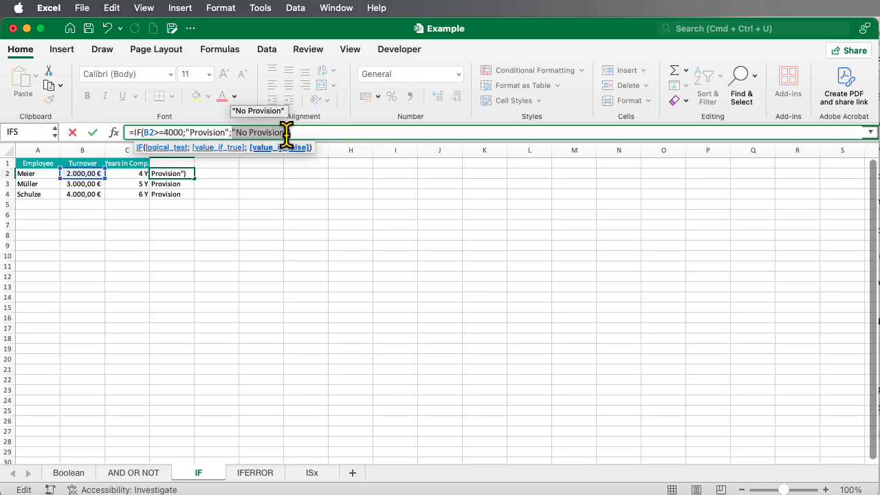
pyautogui.press('BackSpace')
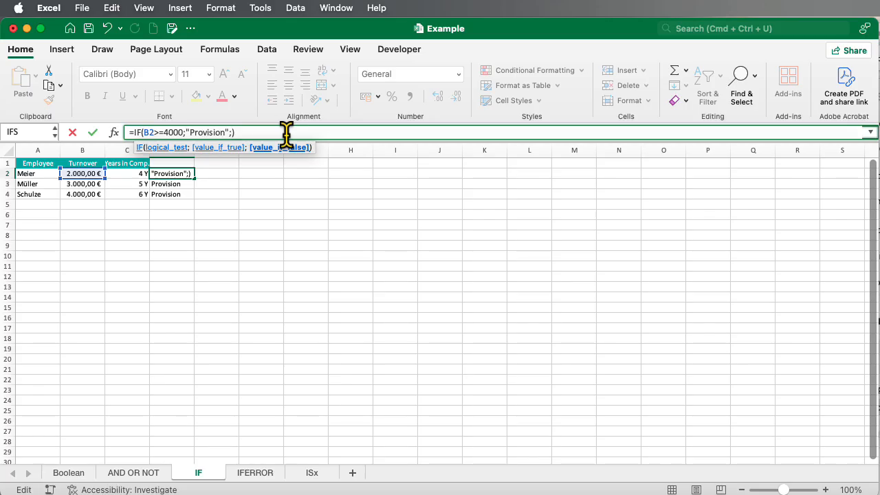
# - Nest IF(B2>=3000;"Maybe";"No Provision") as D2's false value and fill the formula down to D4
pyautogui.write('IF')
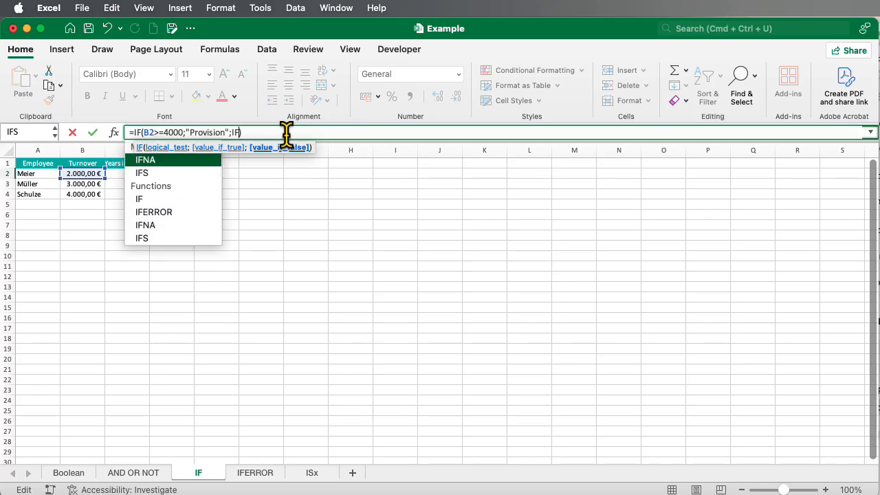
pyautogui.write('(')
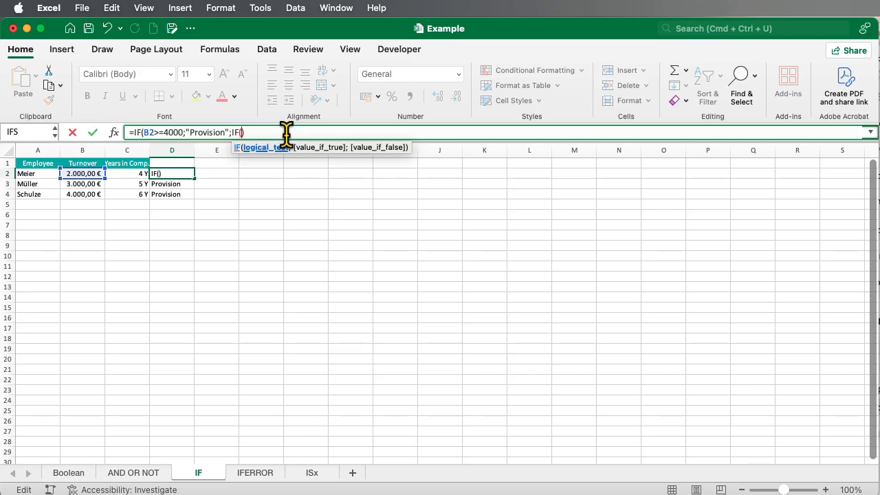
pyautogui.click(83, 174)
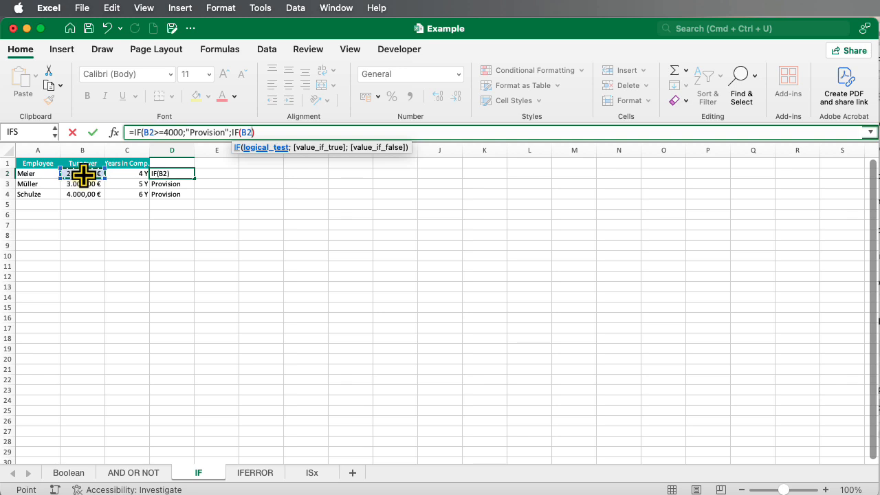
pyautogui.write('>=3000')
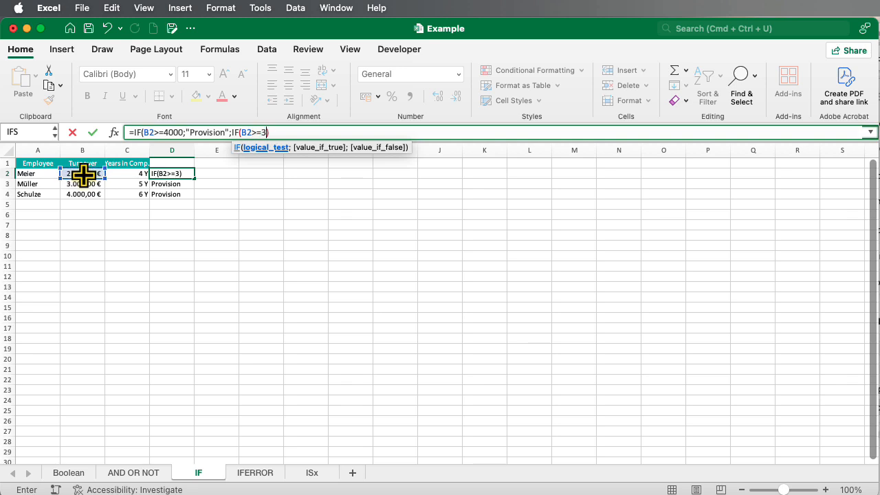
pyautogui.write(';"')
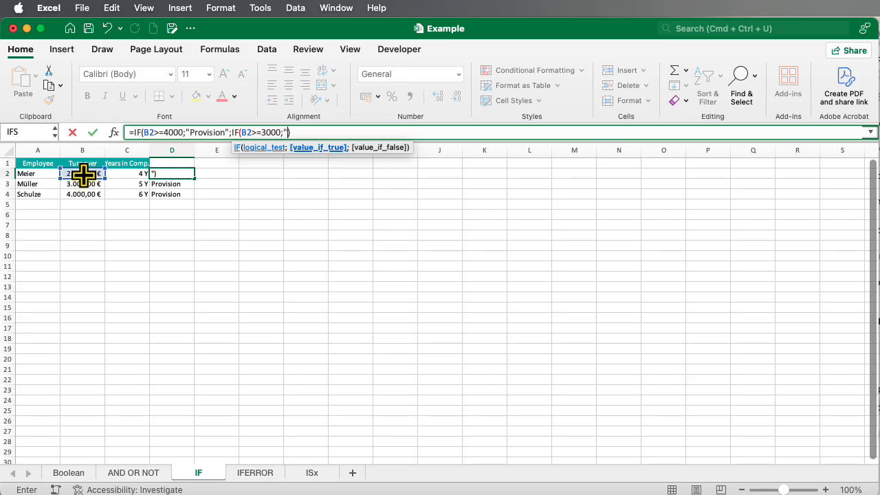
pyautogui.write('Maybe')
pyautogui.write('", ')
pyautogui.write('"NO')
pyautogui.press('BackSpace')
pyautogui.press('BackSpace')
pyautogui.press('BackSpace')
pyautogui.press('BackSpace')
pyautogui.press('BackSpace')
pyautogui.write(';"No')
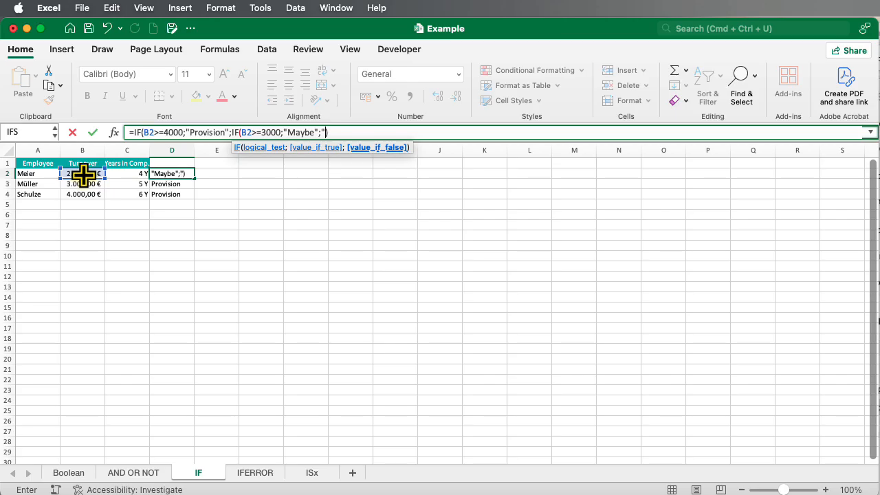
pyautogui.write(' Provisio')
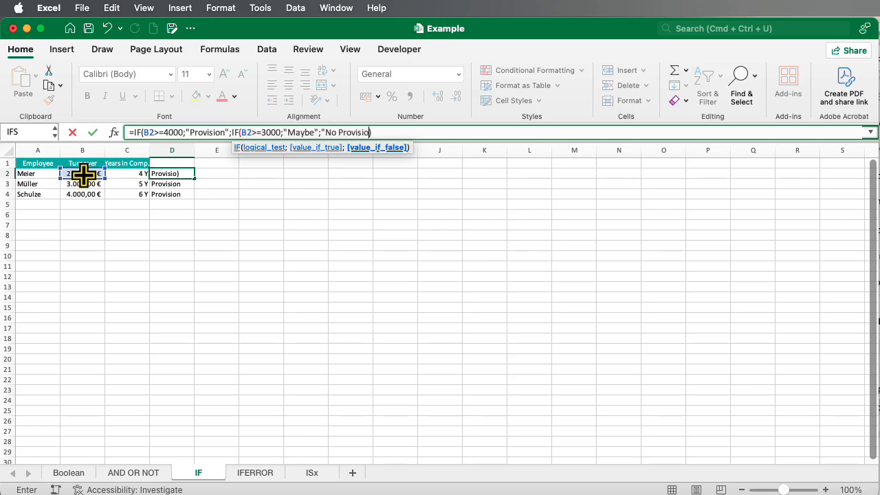
pyautogui.write('n")')
pyautogui.press('Return')
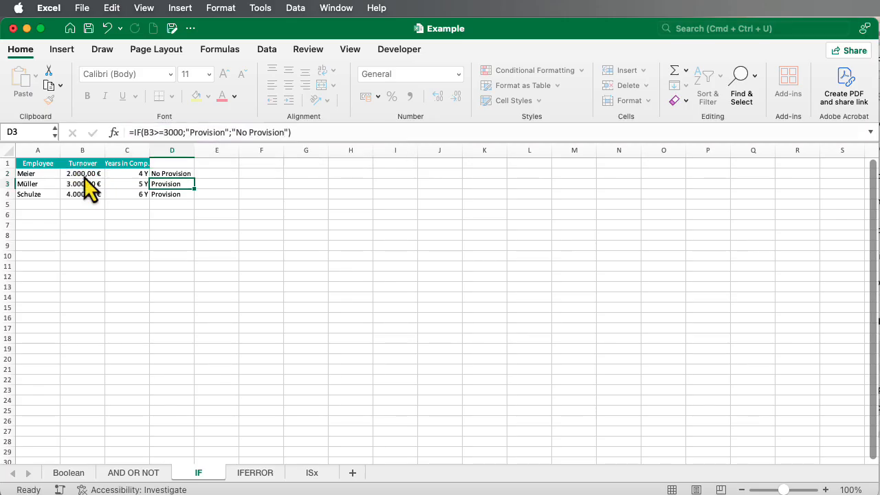
pyautogui.click(185, 172)
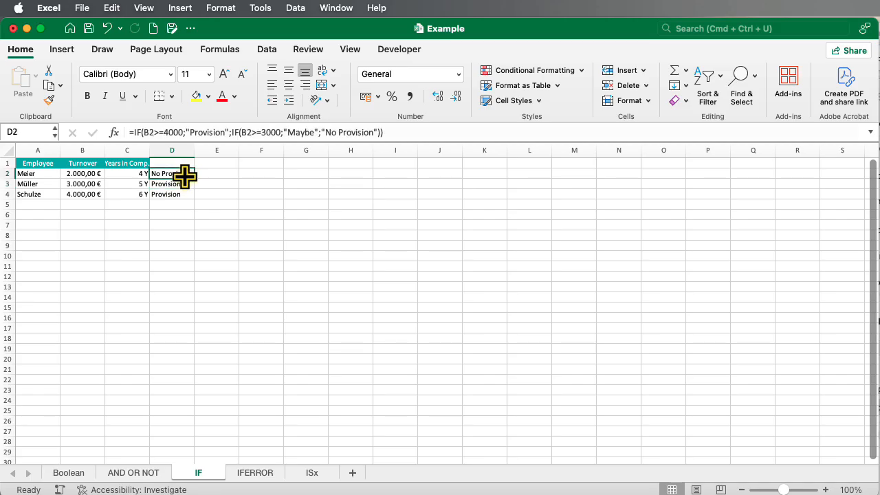
pyautogui.moveTo(194, 178); pyautogui.dragTo(210, 199)
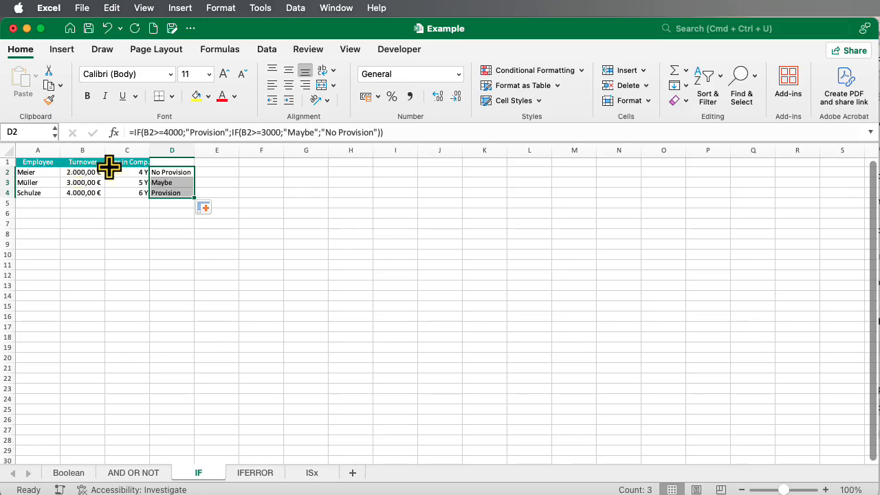
pyautogui.moveTo(143, 133); pyautogui.dragTo(180, 132)
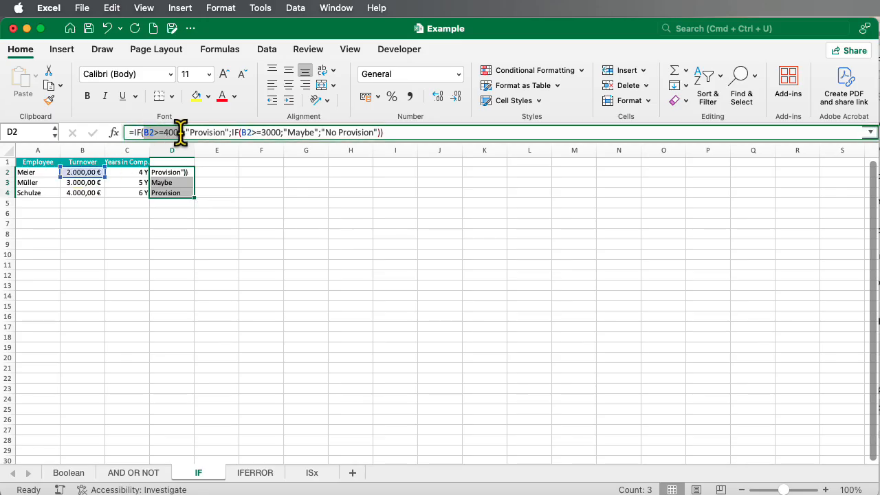
pyautogui.click(234, 183)
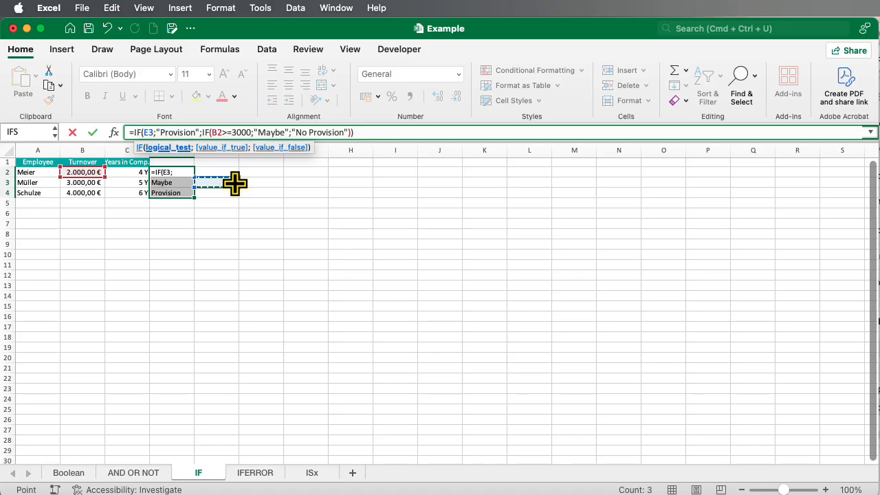
pyautogui.press('Escape')
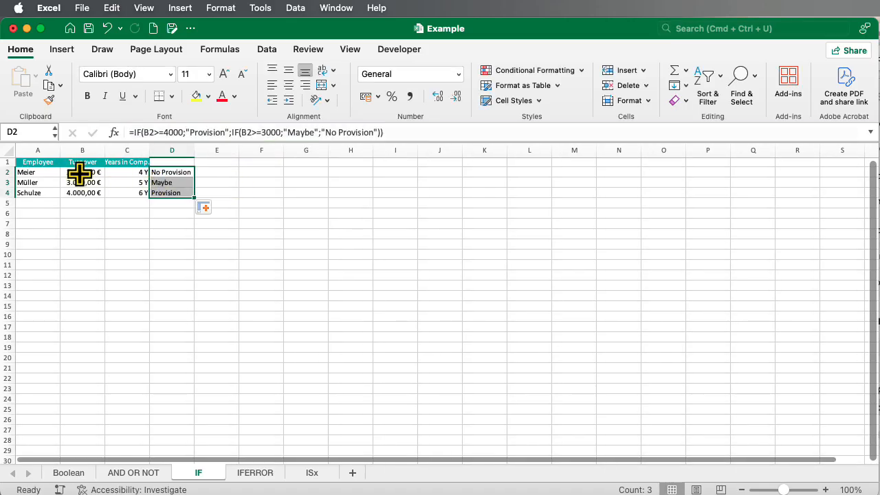
# - Wrap D2's first test in AND(B2>=4000;C2<5) and fill the formula down to D4
pyautogui.click(80, 173)
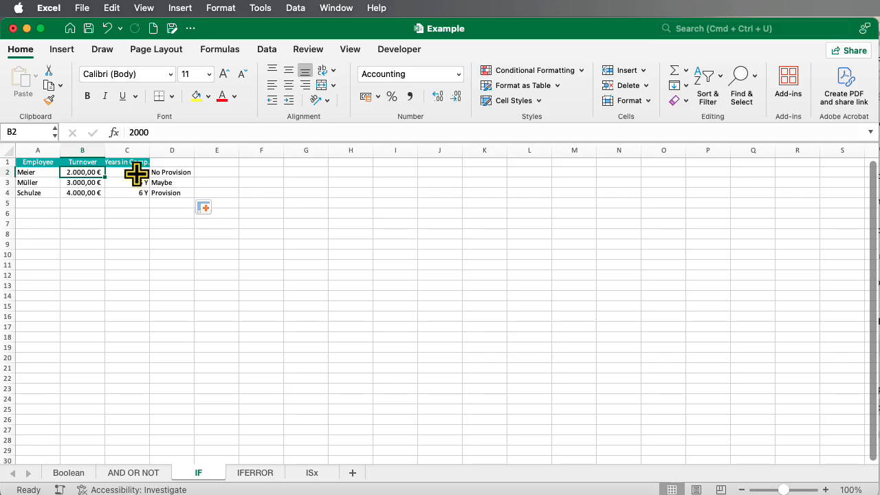
pyautogui.click(172, 172)
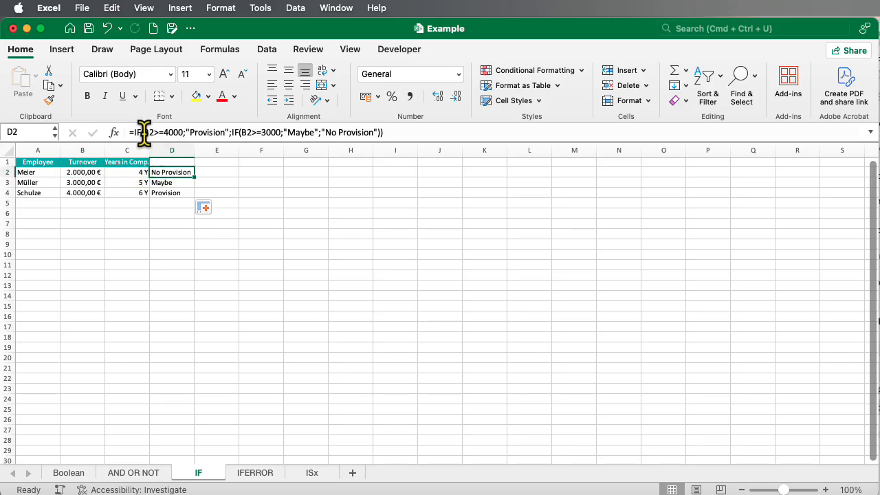
pyautogui.click(189, 132)
pyautogui.write('AND')
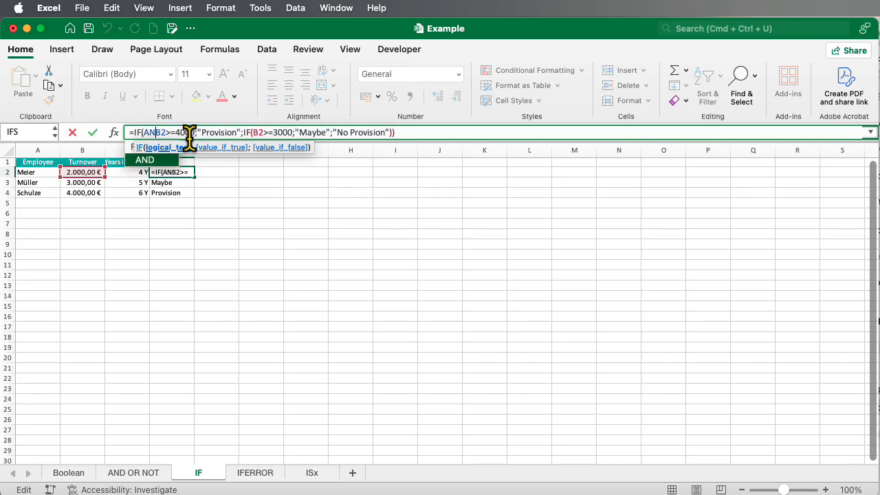
pyautogui.write('(')
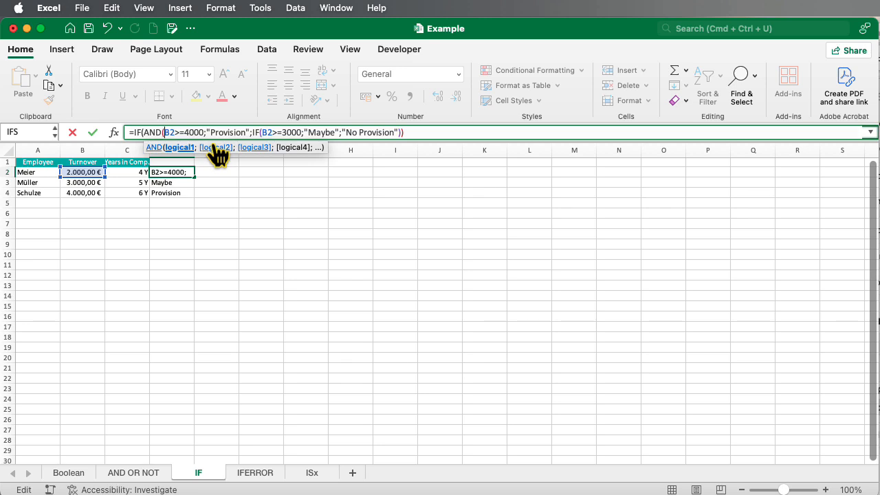
pyautogui.click(206, 132)
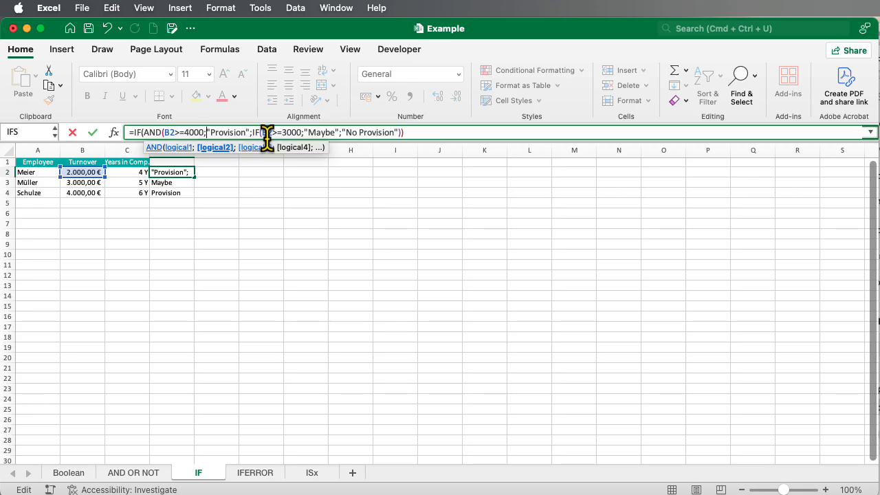
pyautogui.click(134, 172)
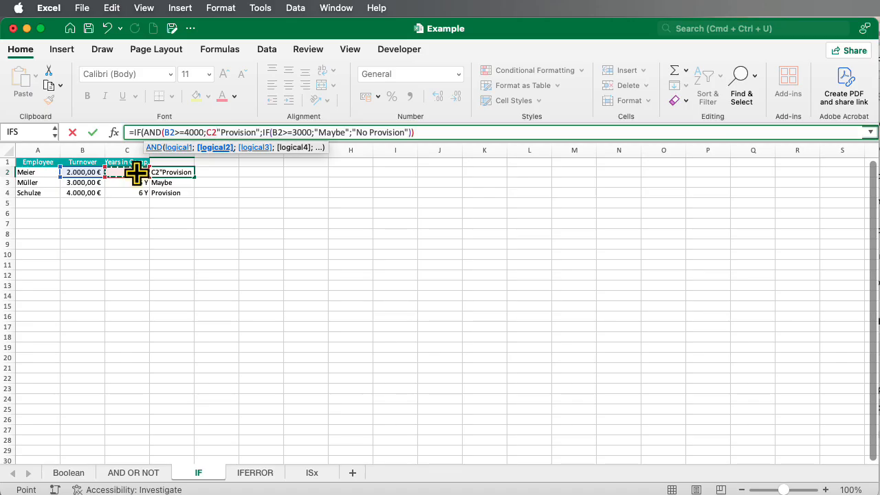
pyautogui.write('<')
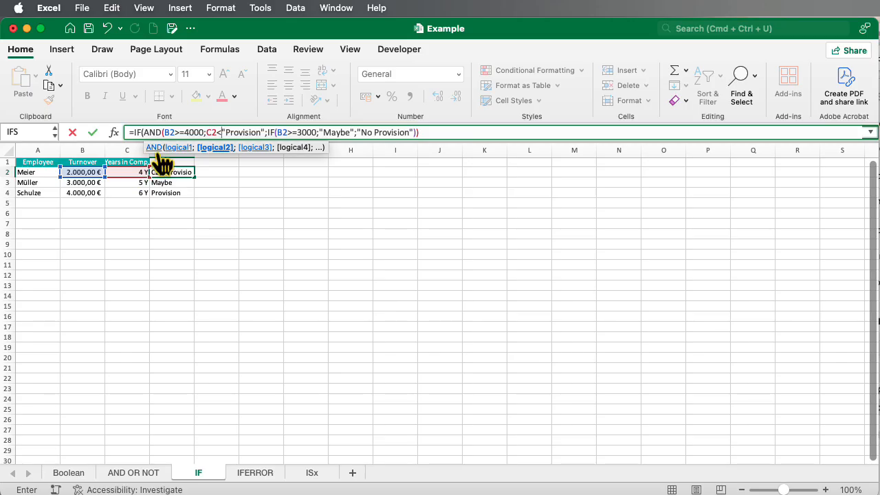
pyautogui.write('5)')
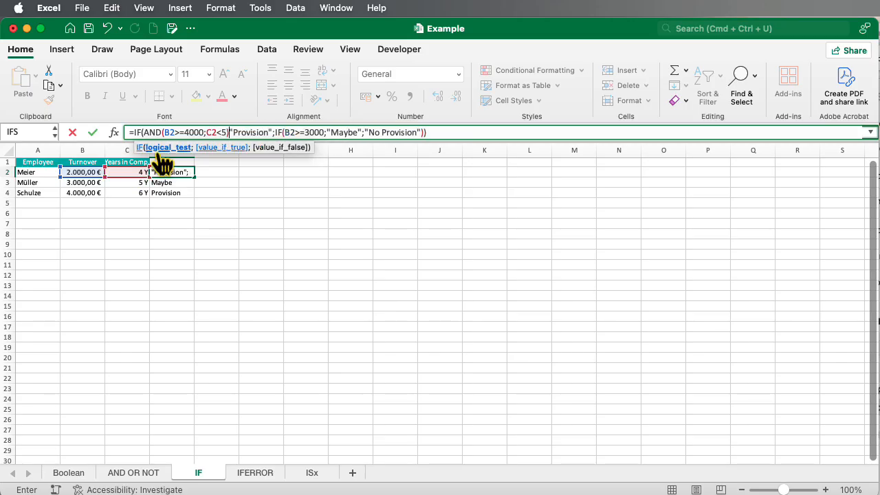
pyautogui.write(';')
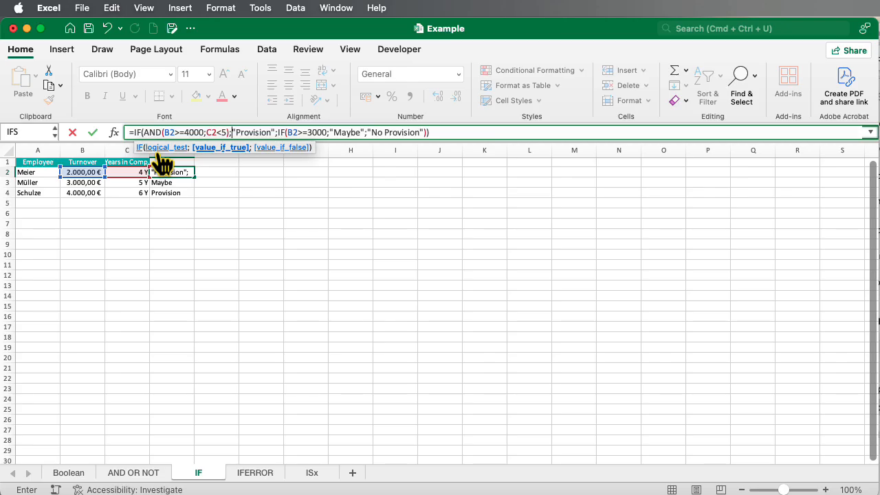
pyautogui.press('Return')
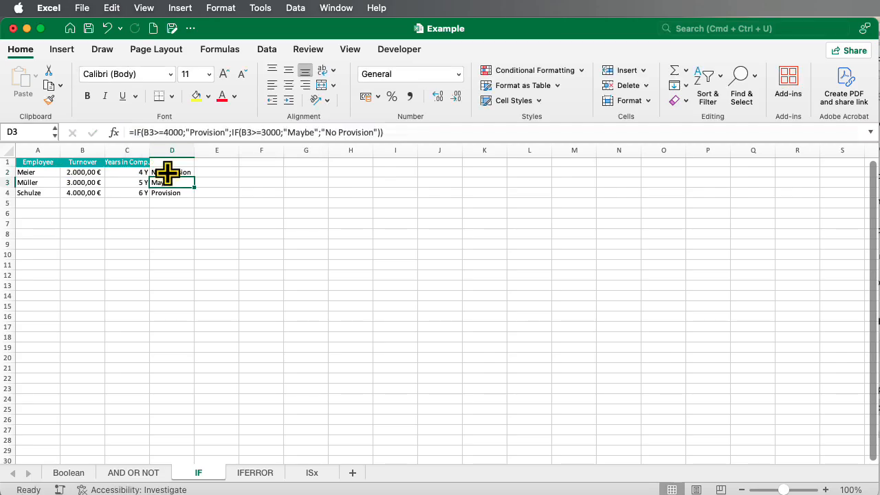
pyautogui.click(171, 172)
pyautogui.moveTo(194, 197); pyautogui.dragTo(196, 199)
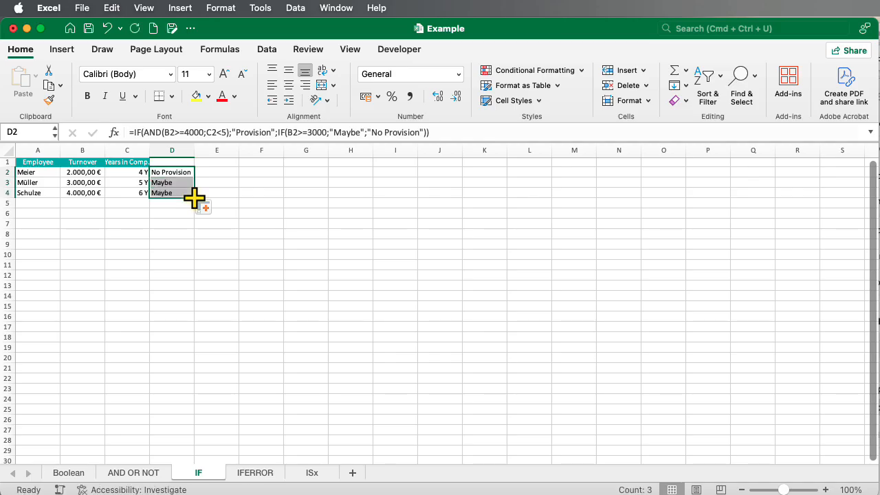